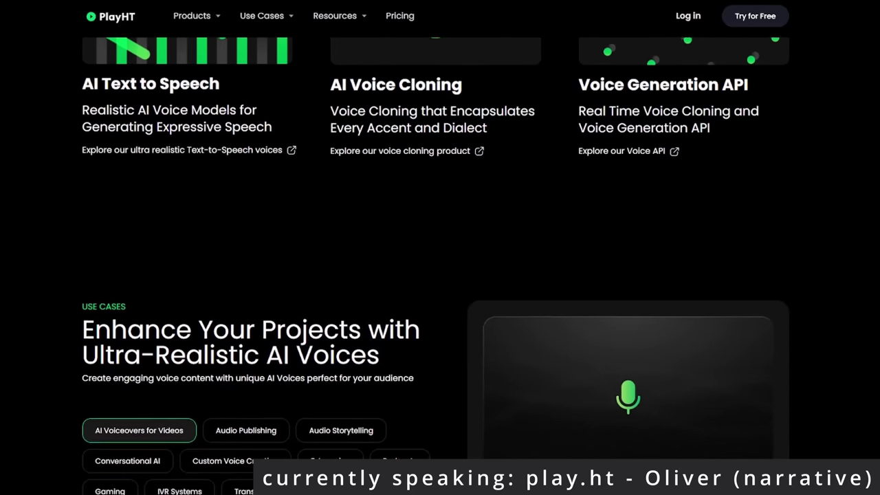
Step: Preview each use case, from Audio Publishing and Podcasts through Gaming and IVR Systems to Voice API
left_click(265, 413)
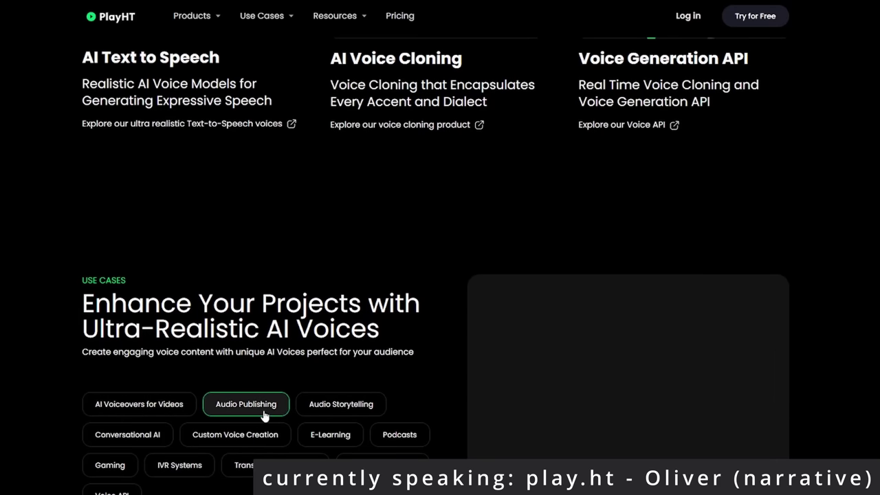
left_click(326, 406)
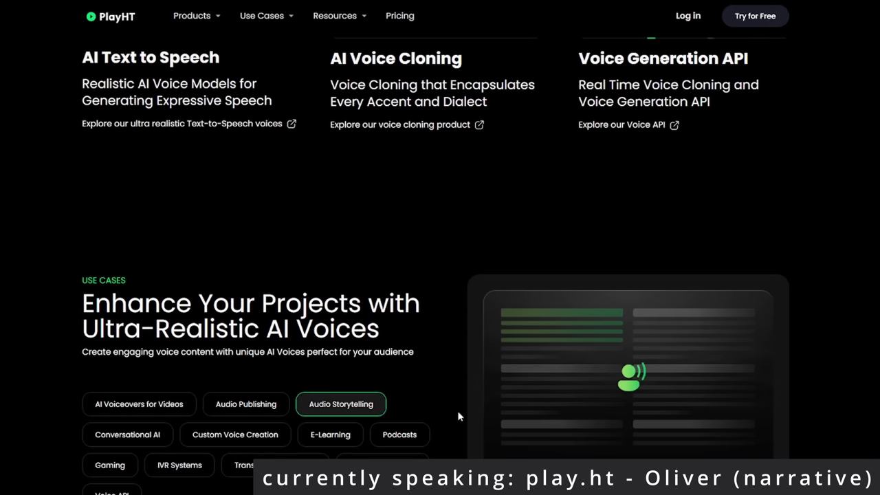
left_click(126, 439)
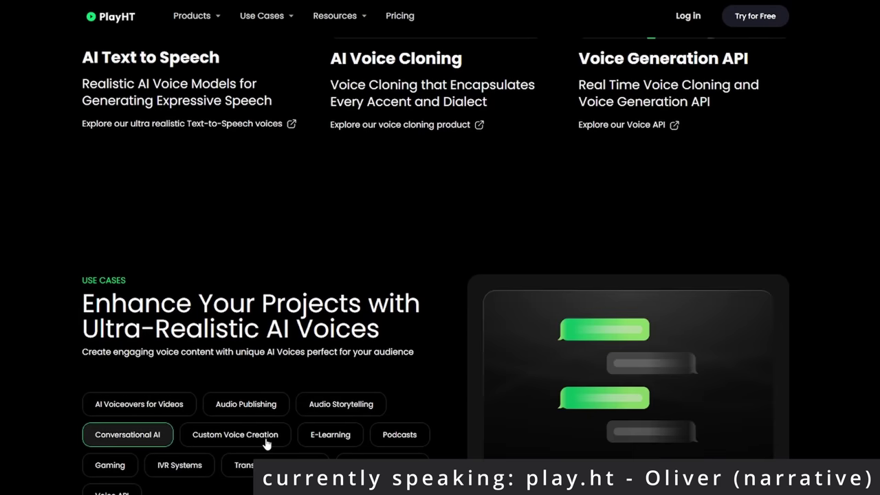
left_click(265, 441)
left_click(340, 441)
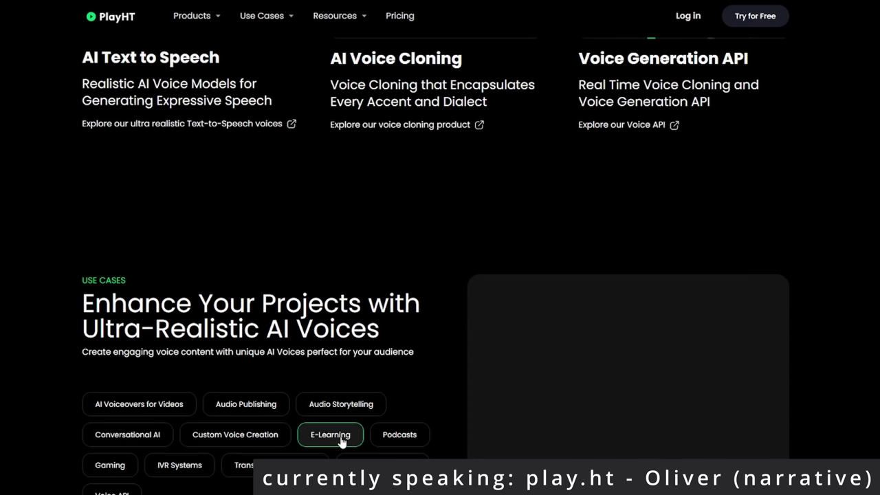
left_click(385, 437)
left_click(126, 468)
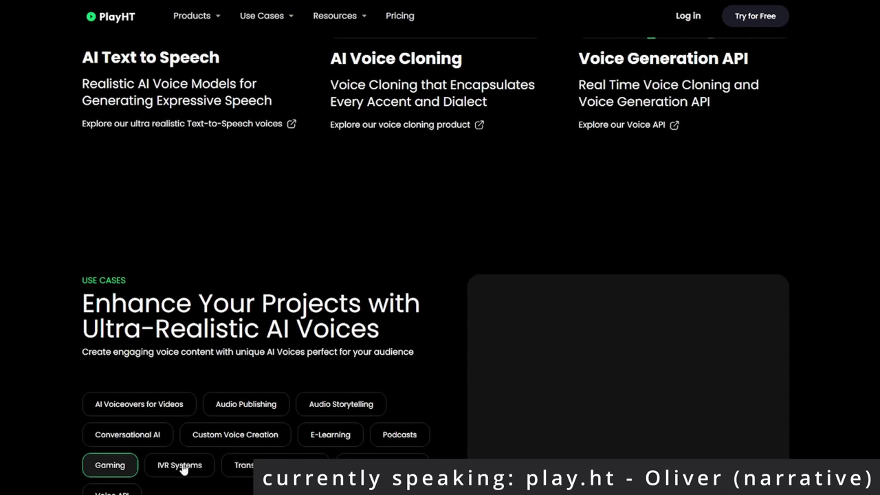
left_click(183, 468)
left_click(275, 468)
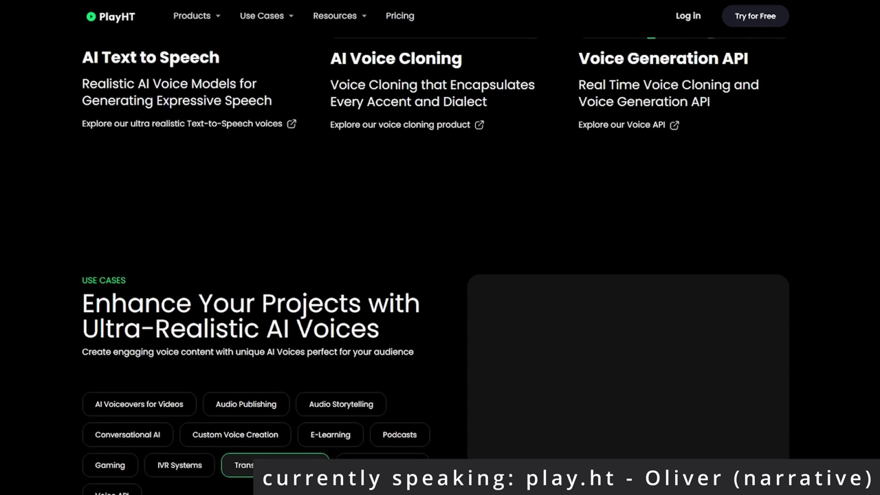
left_click(383, 467)
left_click(111, 491)
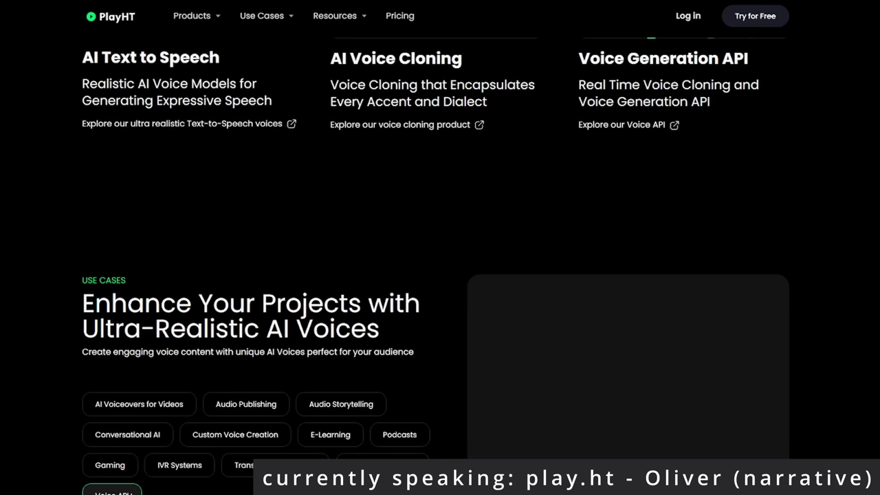
Step: View the Ultra realistic AI voices product page, then the pricing plans page
mouse_move(297, 25)
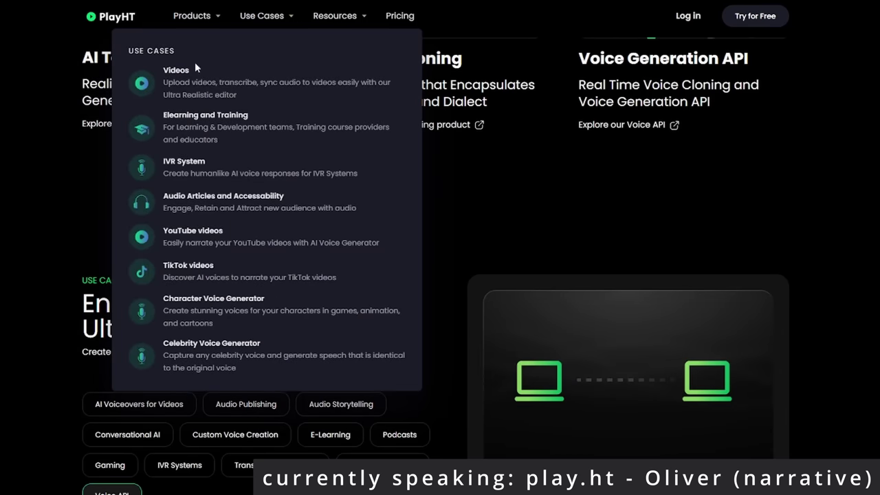
mouse_move(191, 15)
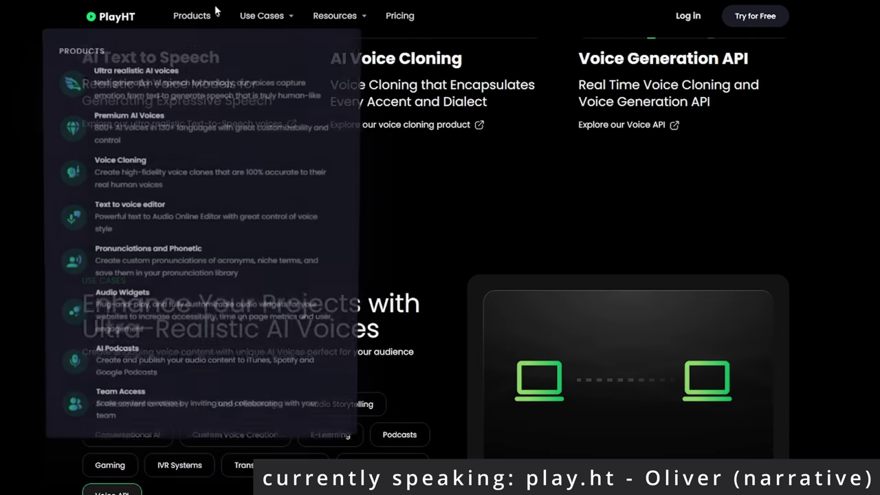
left_click(159, 73)
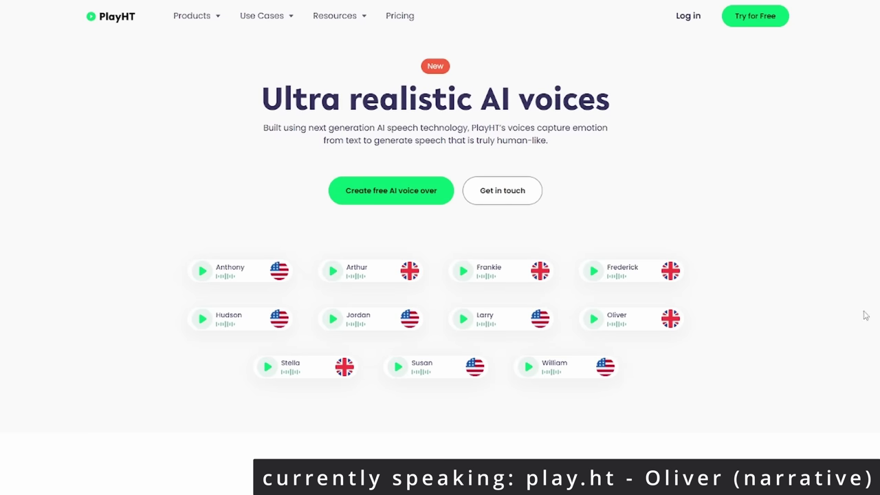
left_click(399, 17)
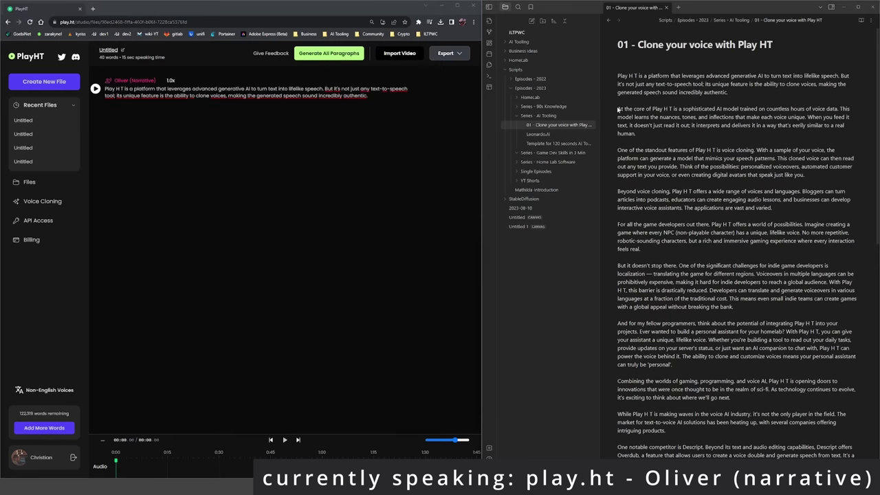
Step: Paste the standout-features and Beyond voice cloning paragraphs from the notes into new paragraphs
left_click(386, 124)
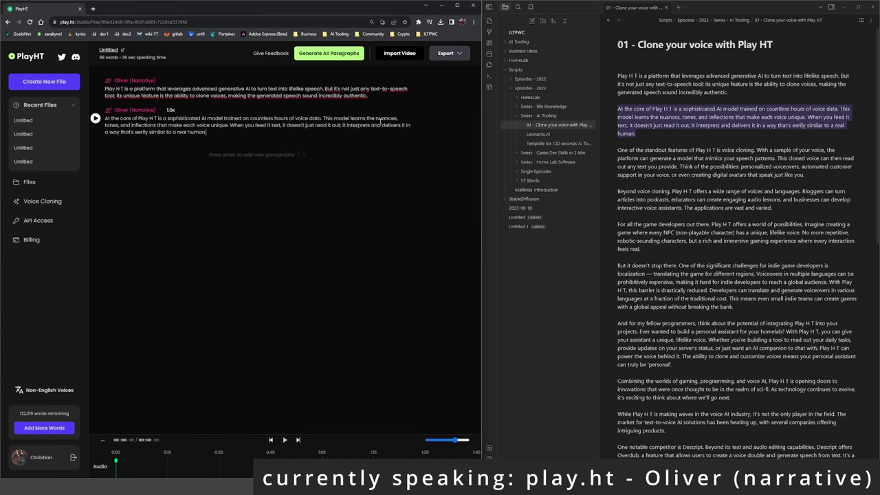
left_click(620, 151)
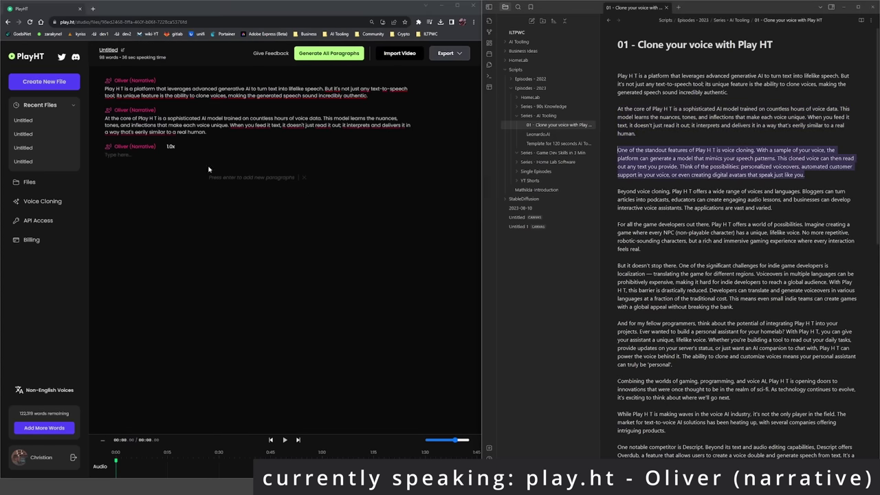
left_click(317, 214)
type("One of the standout features of Play H T is voice cloning. With a sample of your voice, the platform can generate a model that mimics your speech patterns. This cloned voice can then read out any text you provide. Think of the possibilities: personalized voiceovers, automated customer support in your voice, or even creating digital avatars that speak just like you.")
triple_click(723, 206)
key("ctrl+c")
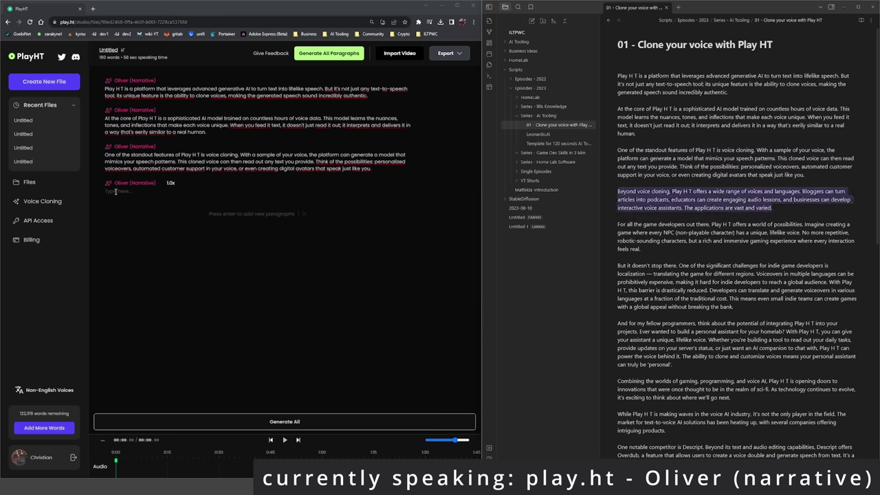
left_click(116, 191)
key("ctrl+v")
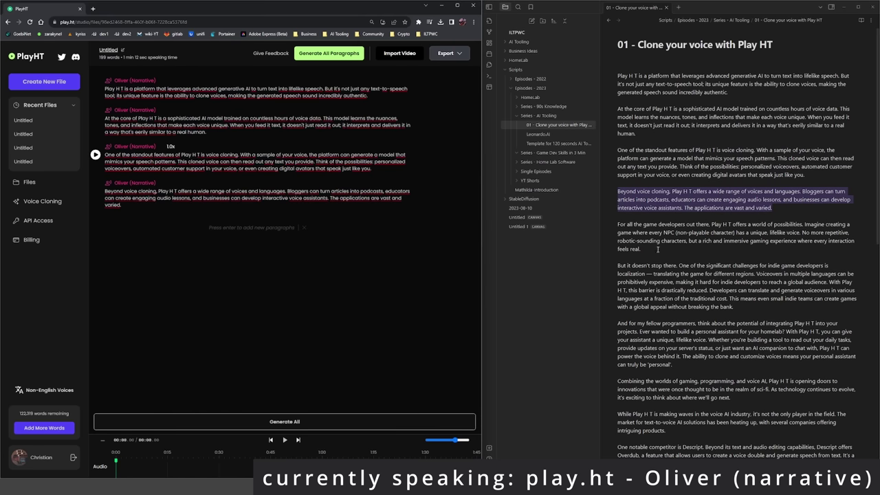
Step: Bring up the voice picker for the game-developers paragraph
left_click(662, 241)
left_click(187, 232)
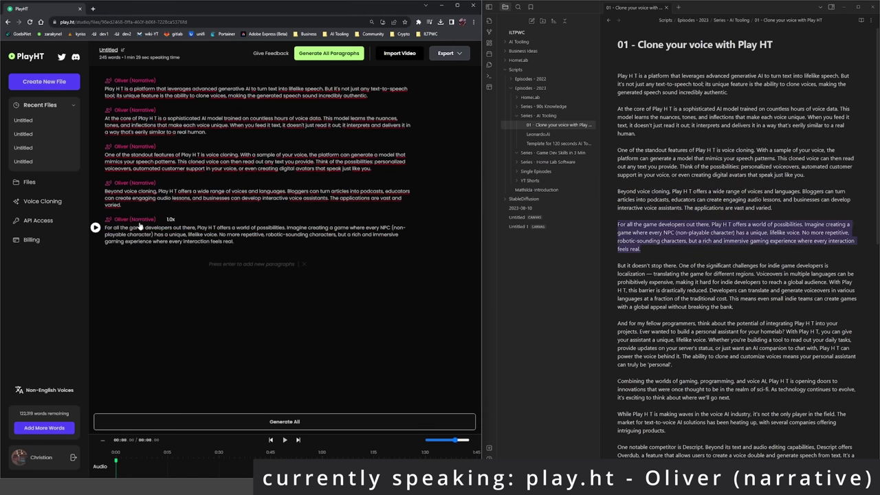
left_click(138, 220)
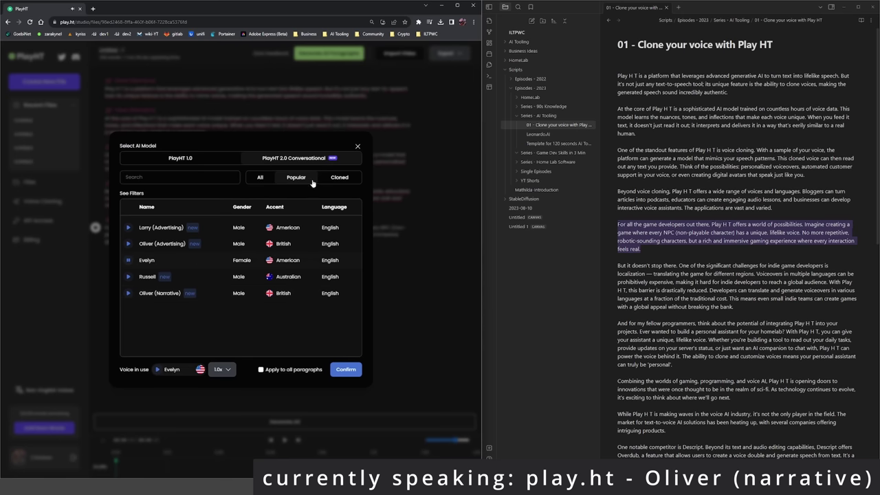
Step: Voice the game-developers paragraph with Evelyn and paste the localization paragraph below it
left_click(341, 371)
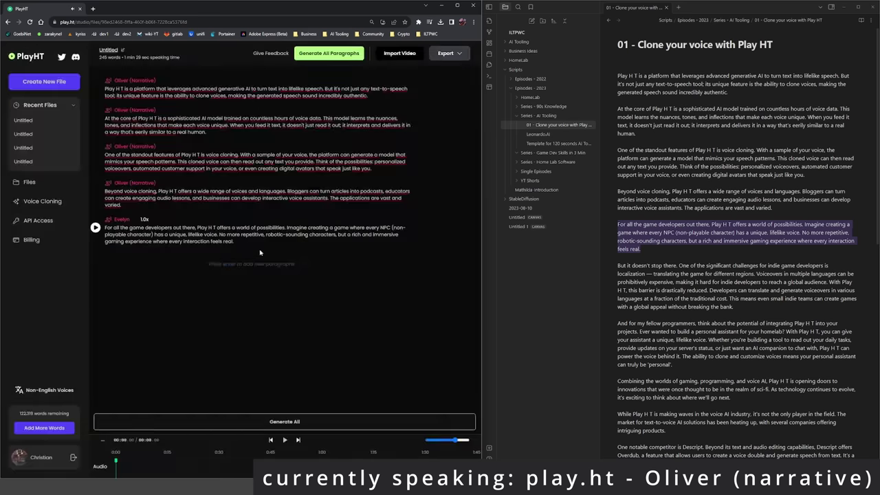
left_click(255, 264)
left_click_drag(617, 265, 758, 308)
key("ctrl+c")
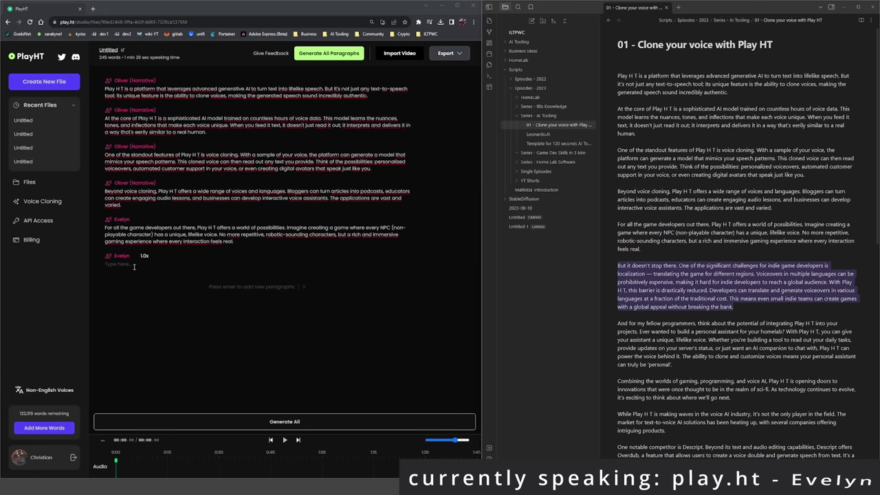
left_click(134, 267)
key("ctrl+v")
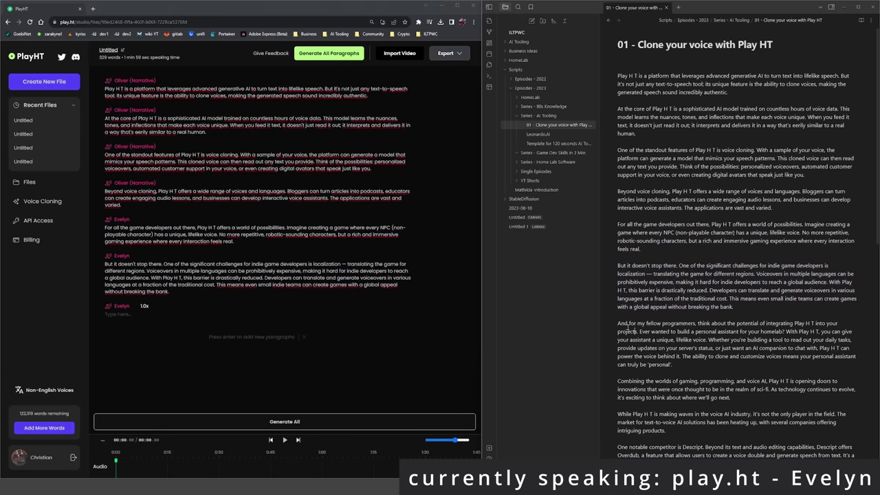
Step: Select the programmers paragraph further down the notes and return to the studio file
scroll(736, 289, "down", 5)
left_click_drag(618, 151, 672, 193)
left_click(198, 356)
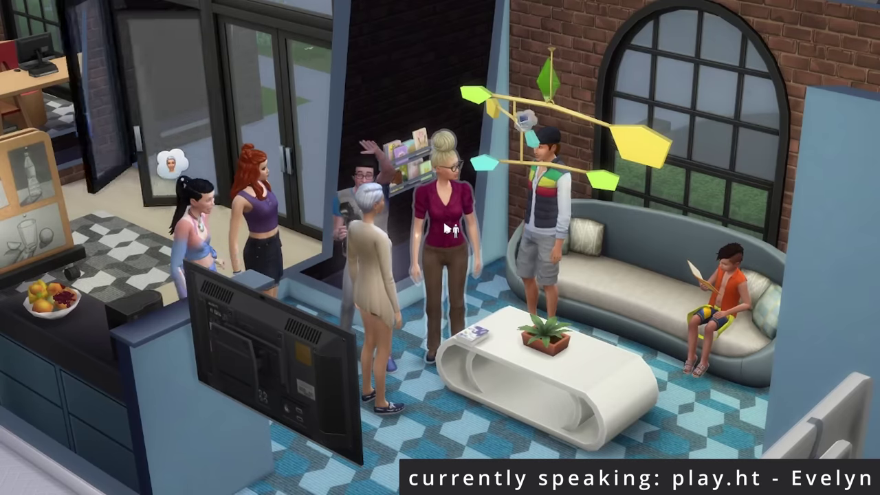
Step: Have the maroon-shirted Sim start a social interaction with the group, then orbit the camera
left_click(445, 229)
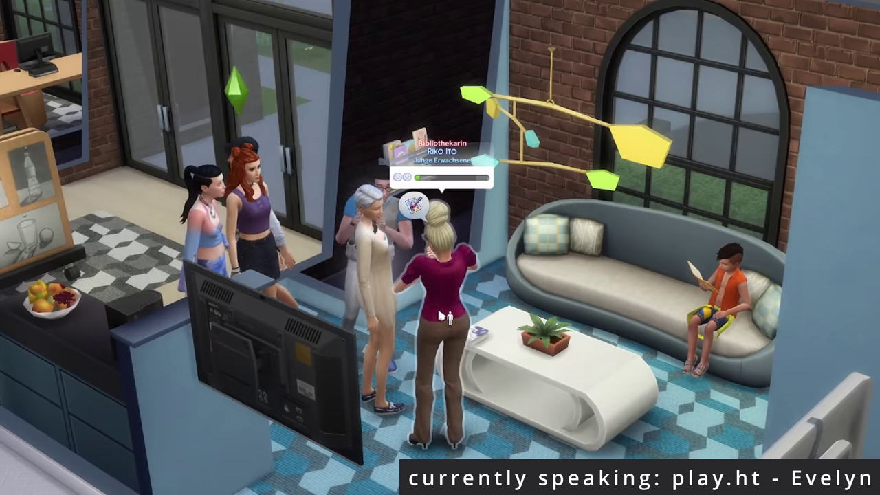
left_click(442, 315)
left_click(314, 245)
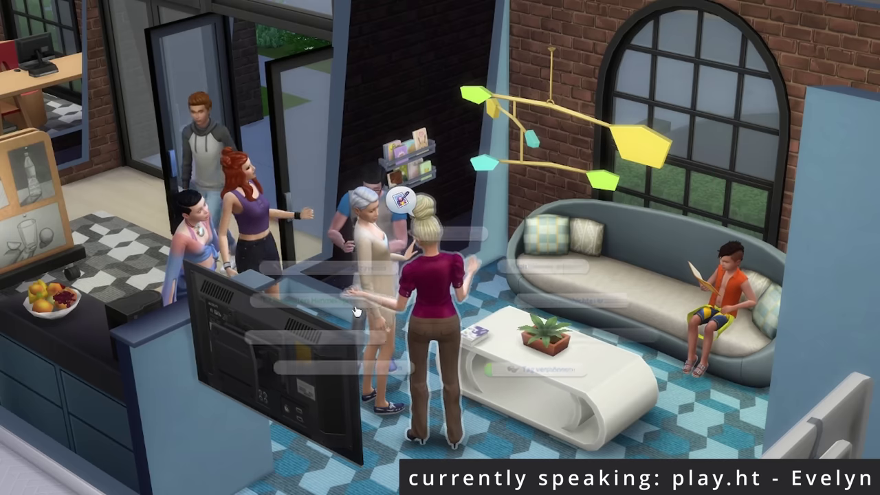
key("e")
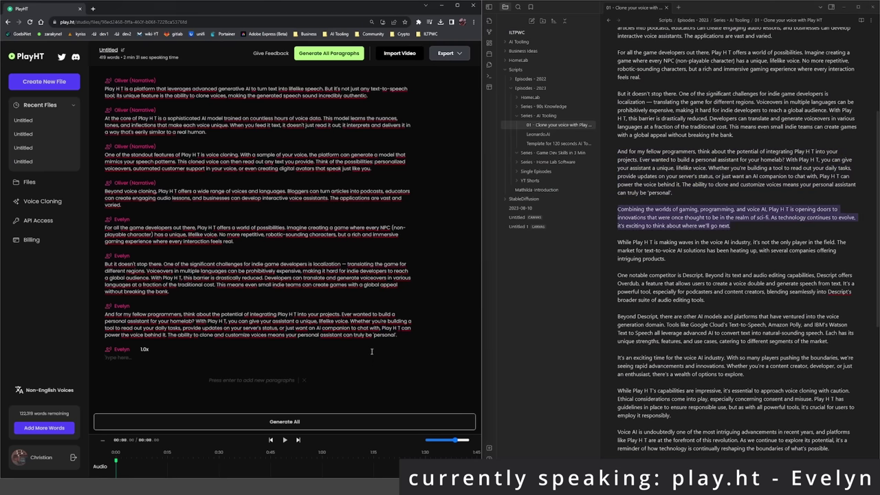
Step: Paste the market-competition paragraph and switch its voice to the cloned voice
triple_click(669, 258)
key("ctrl+c")
left_click(117, 386)
key("ctrl+v")
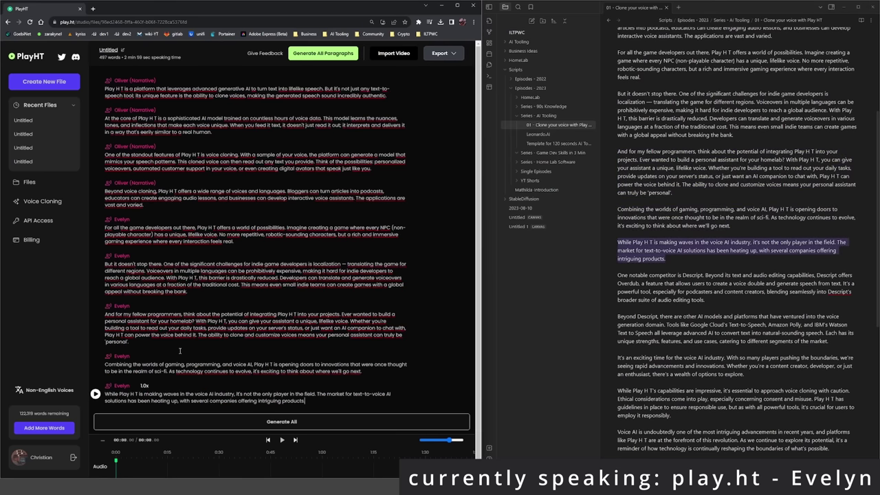
left_click(121, 385)
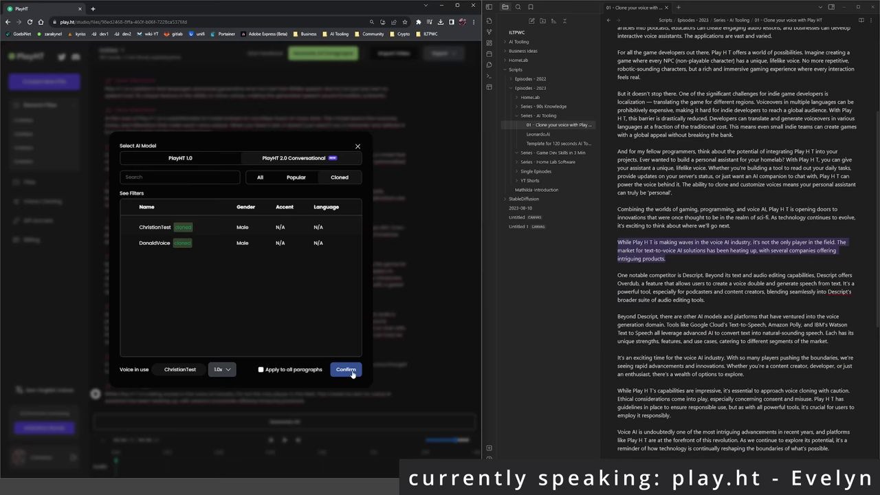
left_click(346, 370)
key("Return")
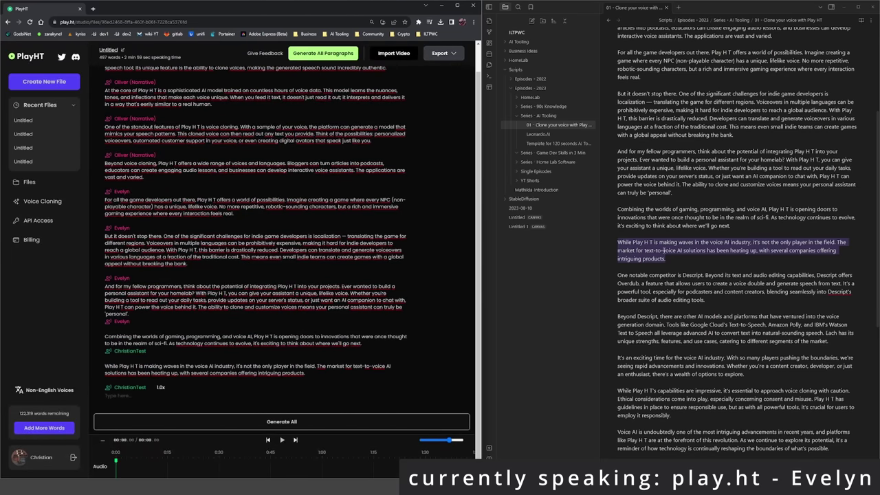
Step: Paste the Descript competitor and other-platforms paragraphs as new paragraphs
triple_click(728, 294)
left_click(174, 396)
key("ctrl+v")
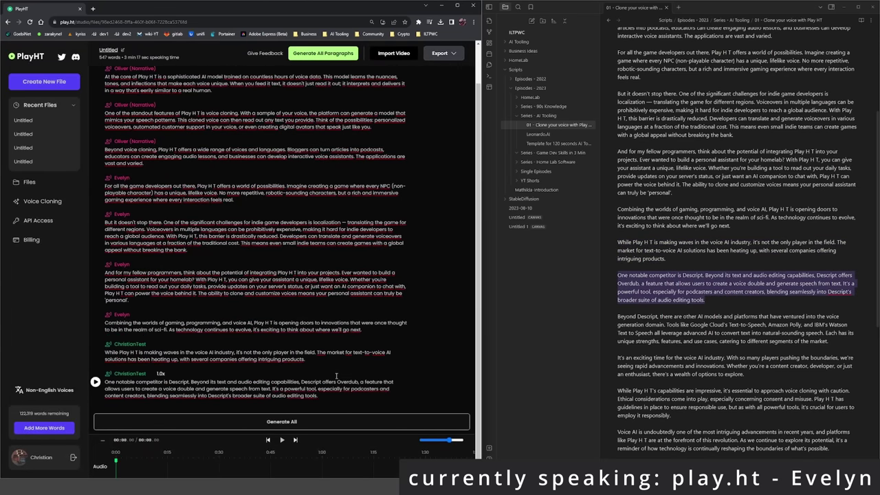
key("Return")
left_click(619, 317)
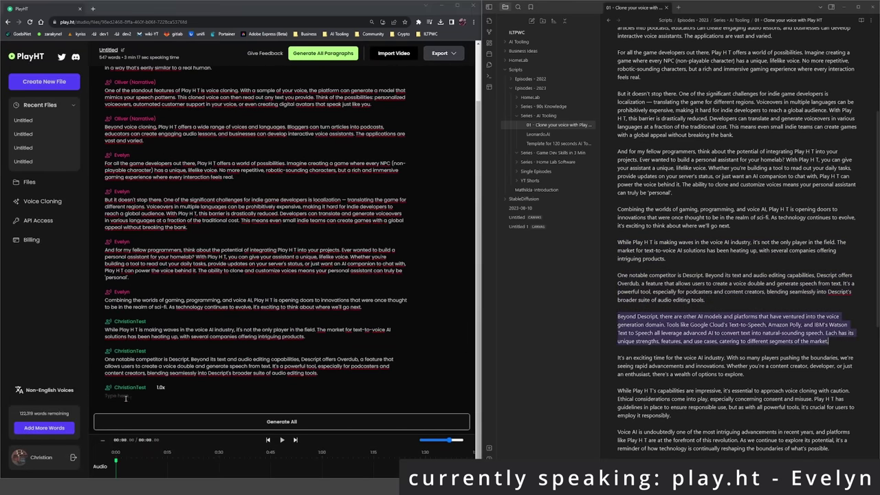
left_click(126, 398)
key("ctrl+v")
key("Return")
Step: Copy the exciting-time paragraph from the notes and add a new paragraph for it
left_click(618, 357)
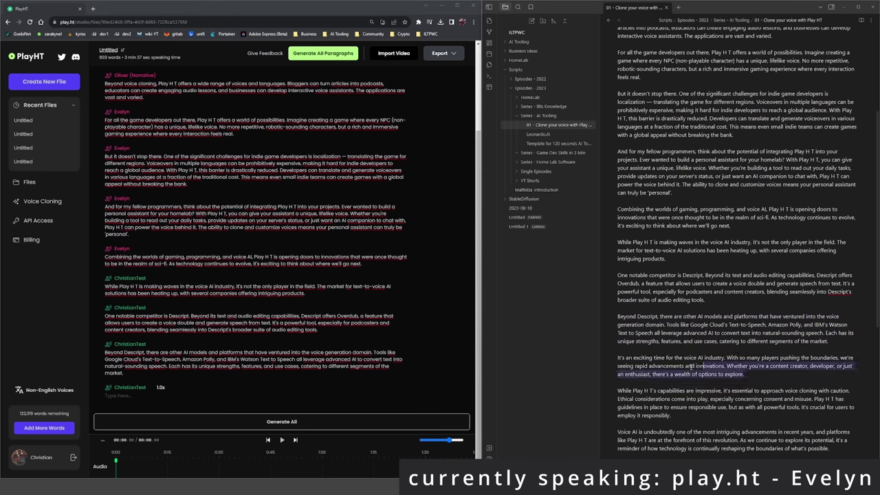
triple_click(620, 374)
key("ctrl+c")
left_click(242, 402)
key("Return")
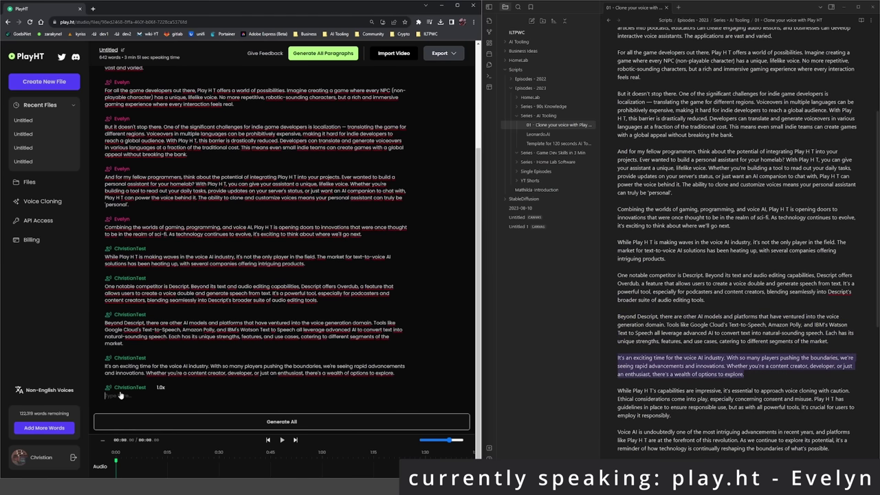
left_click(628, 227)
scroll(628, 227, "down", 5)
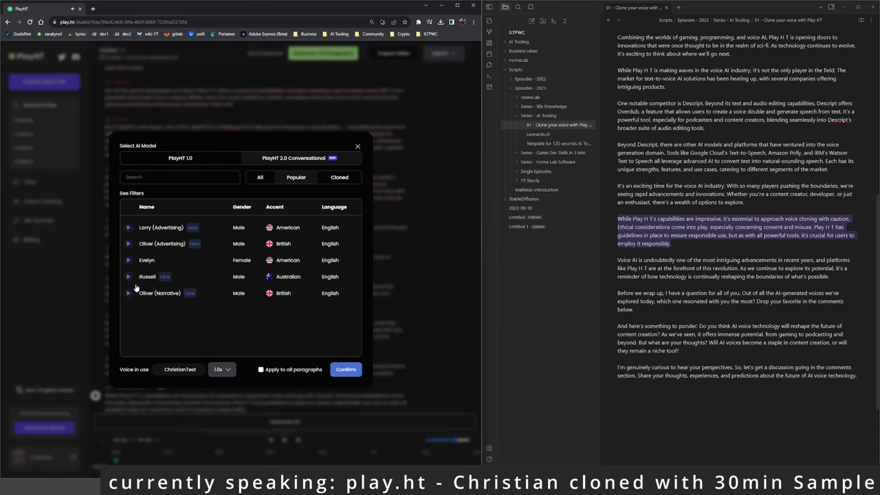
Step: Confirm Russell as the voice and paste the Voice AI and Before we wrap up paragraphs
left_click(346, 370)
left_click(618, 262)
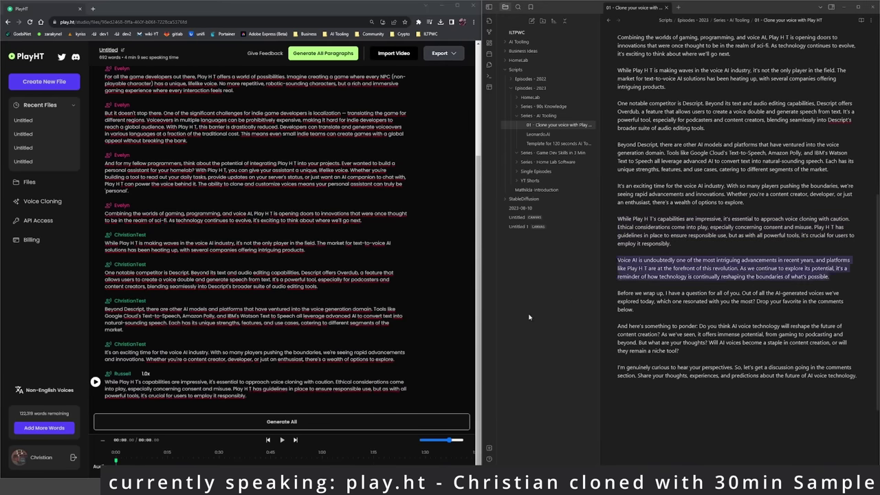
key("ctrl+v")
key("alt+Tab")
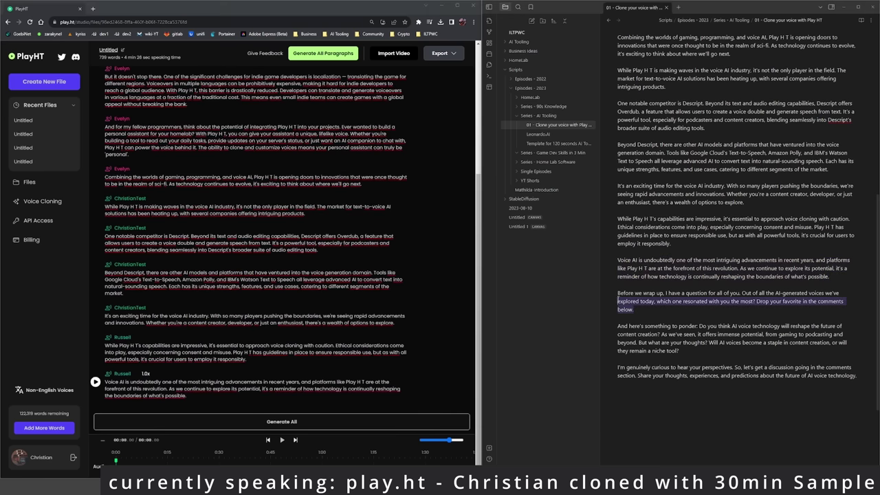
key("ctrl+v")
Step: Add the And here's something to ponder paragraph as a new Russell block
left_click(640, 330)
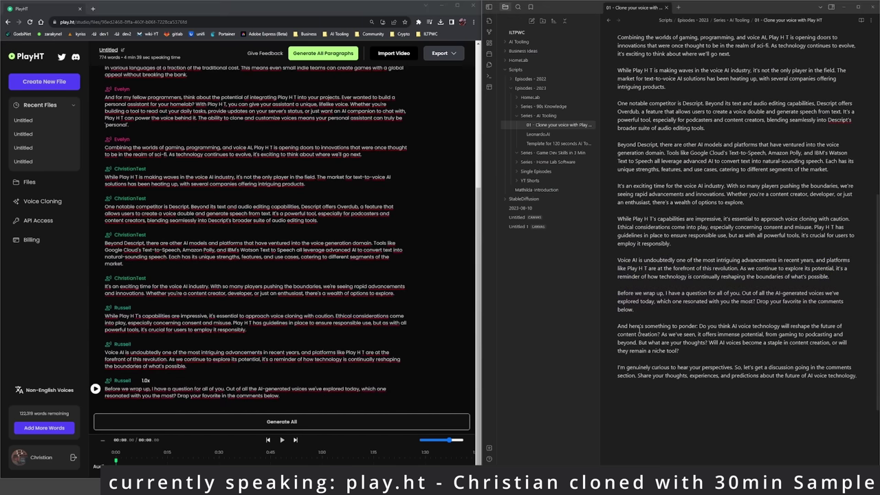
key("alt+Tab")
key("ctrl+v")
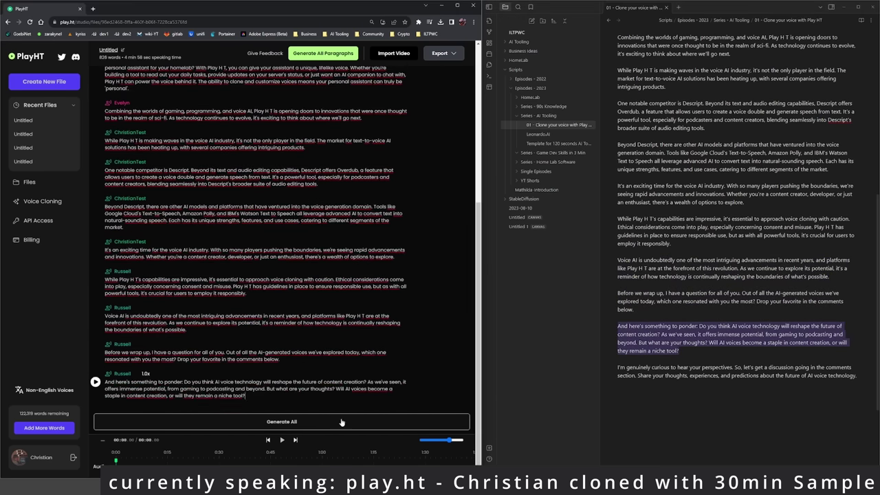
left_click(858, 375)
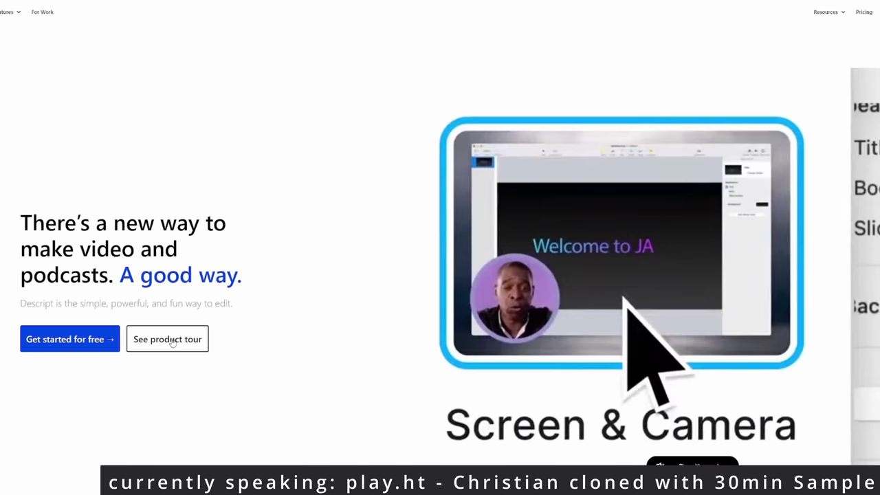
Step: Open Descript's product tour and read past Studio Sound and Filler Word Removal to Overdub
left_click(167, 340)
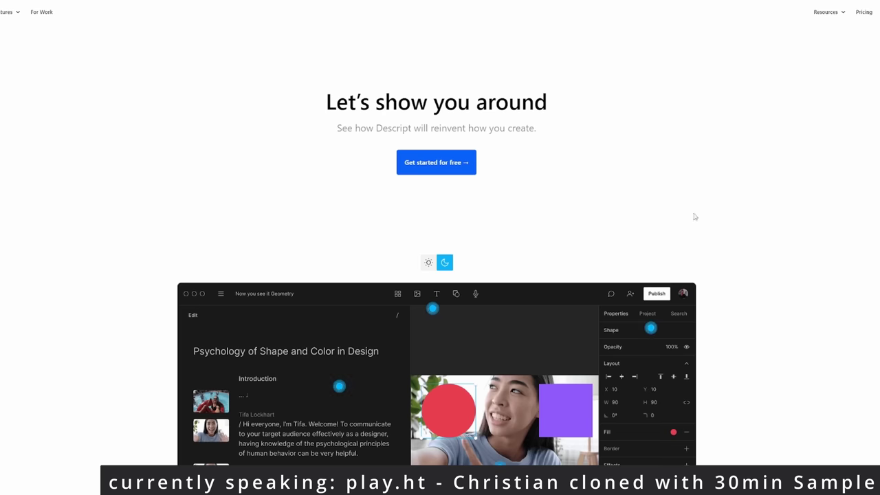
scroll(786, 203, "down", 3)
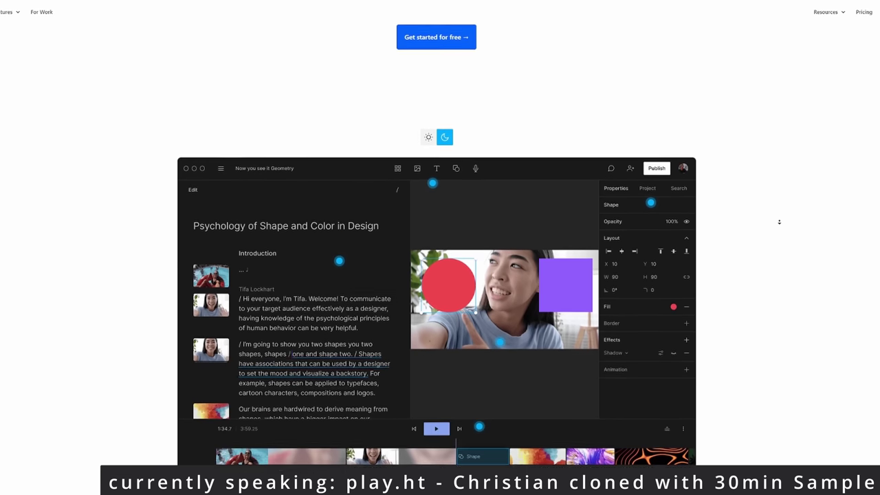
scroll(779, 222, "down", 3)
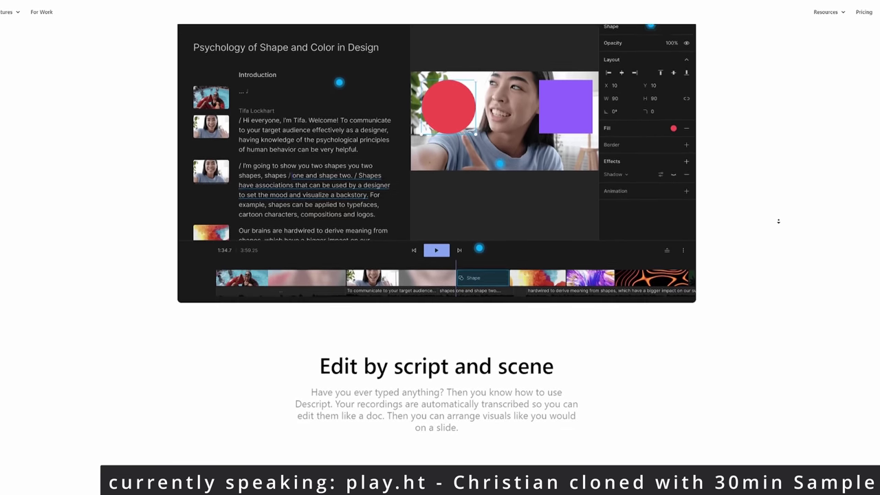
scroll(775, 220, "down", 3)
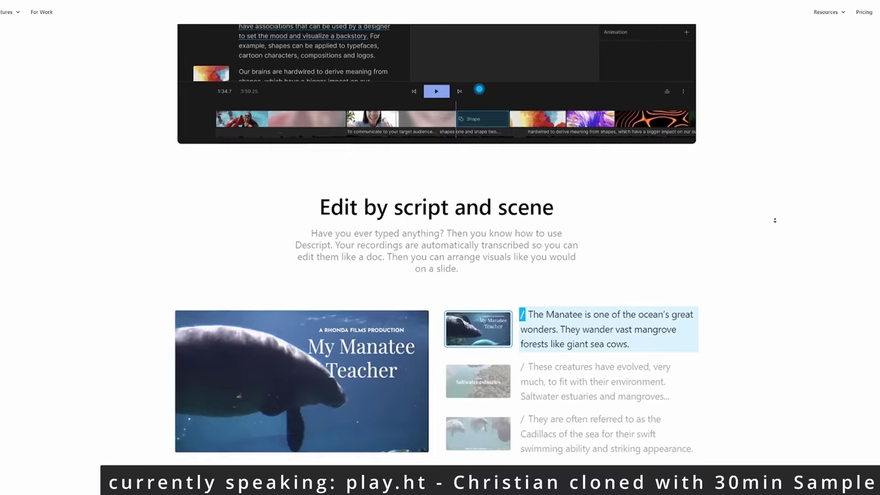
scroll(775, 220, "down", 3)
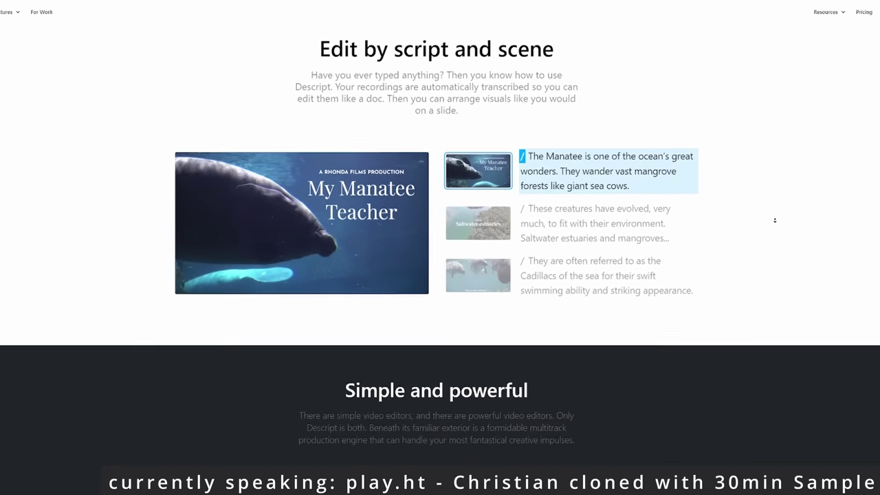
scroll(775, 220, "down", 3)
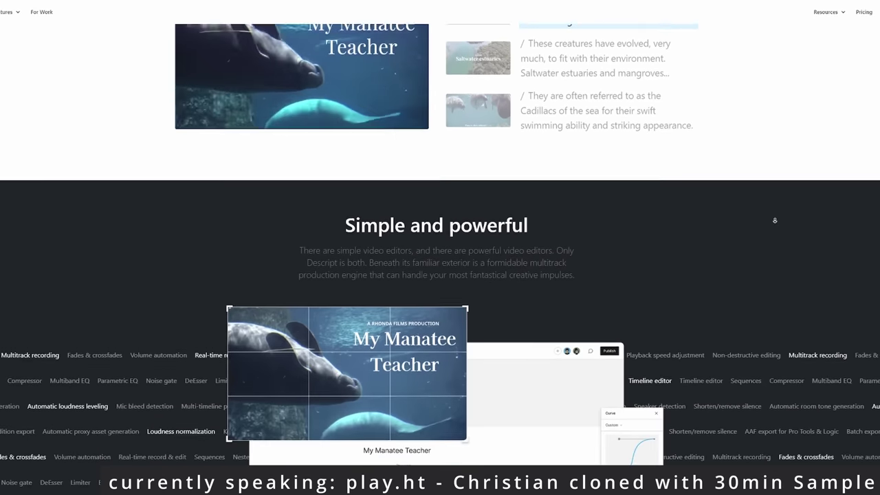
scroll(775, 221, "down", 3)
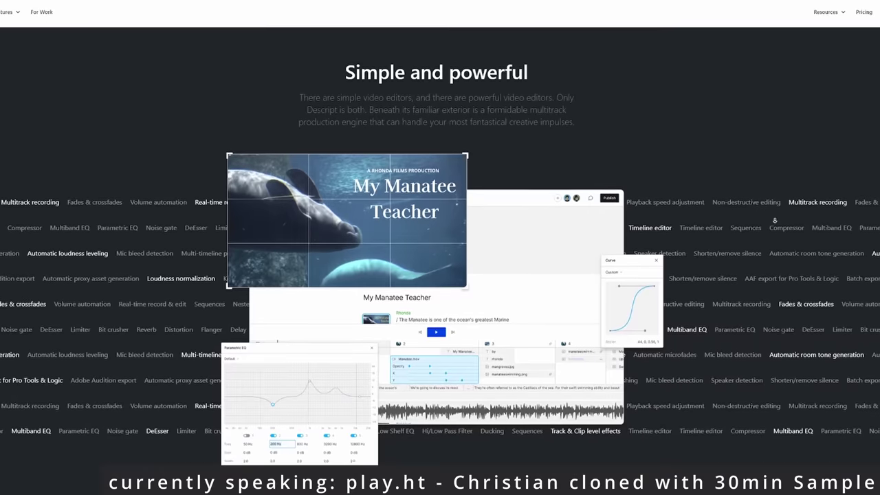
scroll(775, 220, "down", 3)
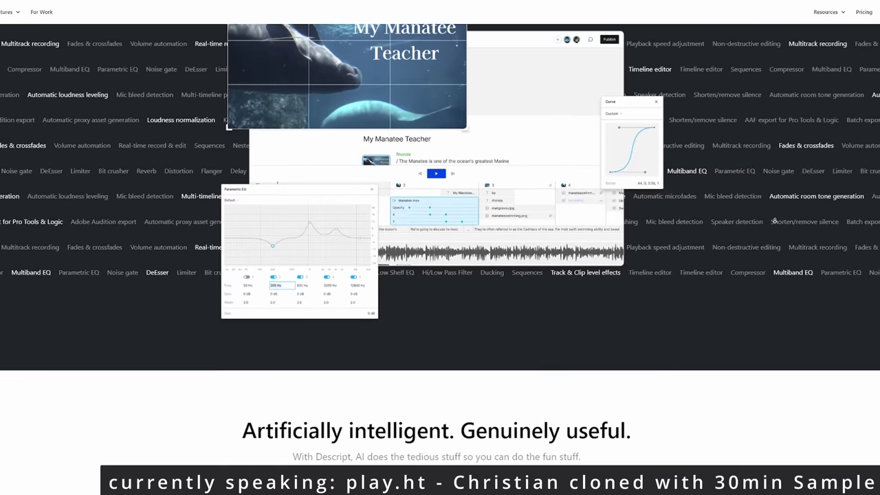
scroll(775, 221, "down", 3)
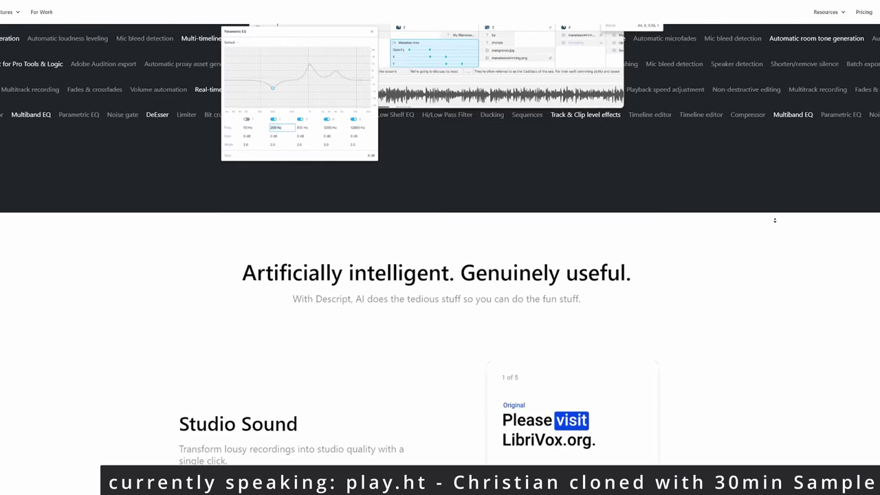
scroll(775, 220, "down", 2)
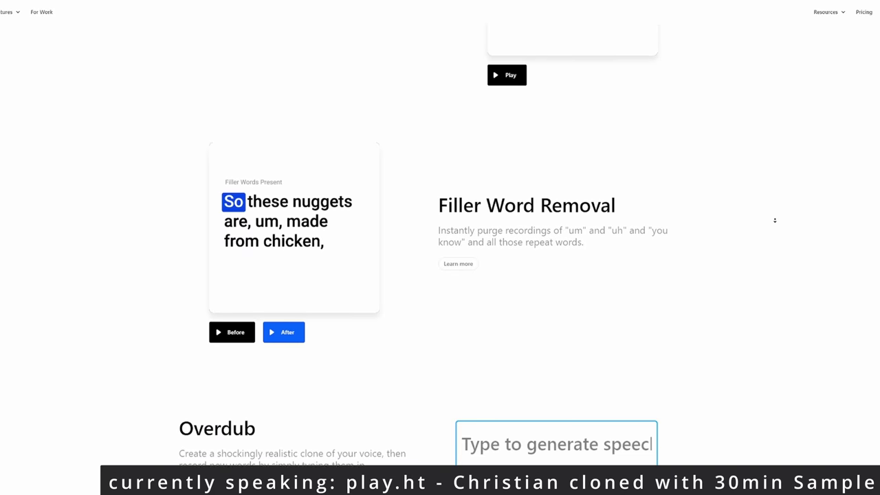
scroll(775, 220, "down", 1)
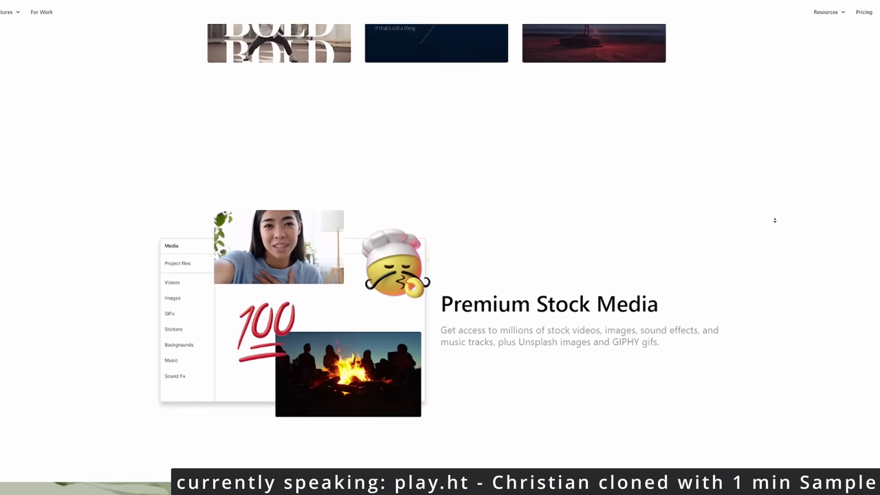
Step: Read further down past AI green screen to the Write & Storyboard, Collaborate and Export steps
scroll(775, 220, "down", 2)
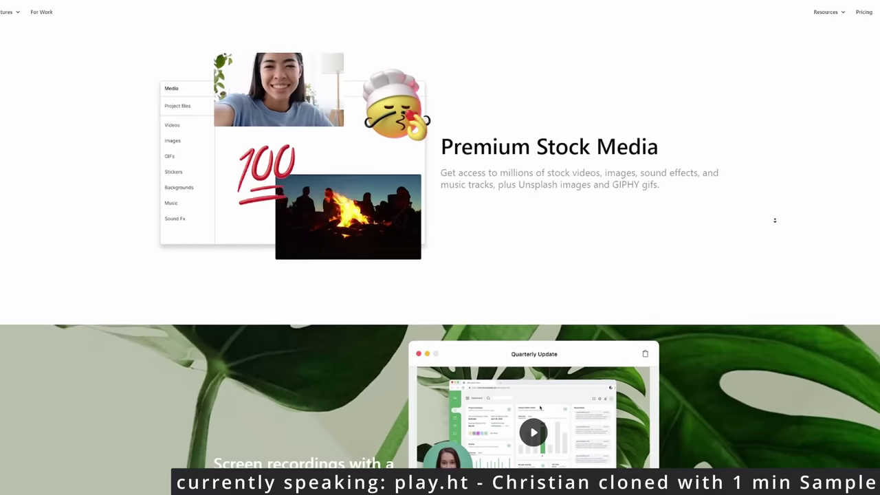
scroll(775, 220, "down", 2)
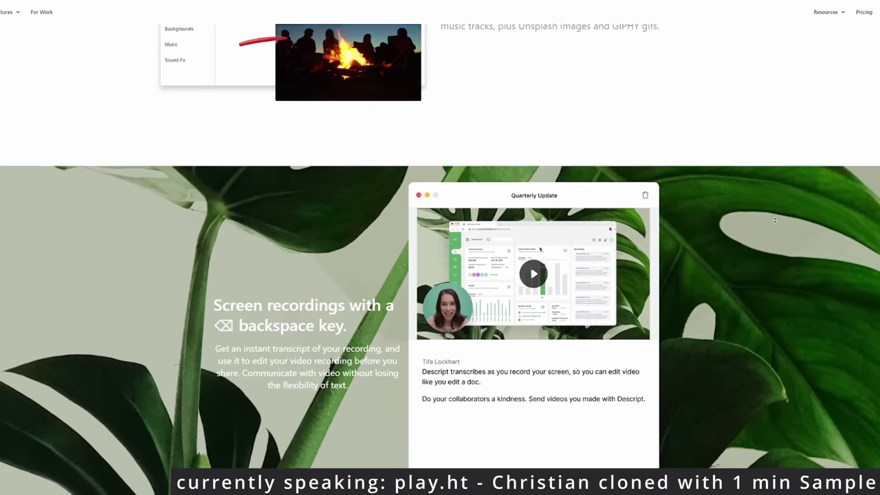
scroll(775, 220, "down", 2)
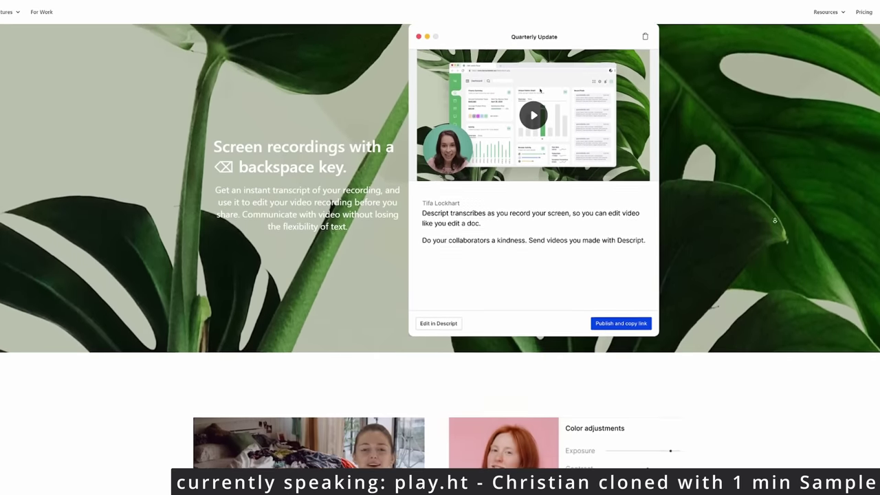
scroll(775, 220, "down", 2)
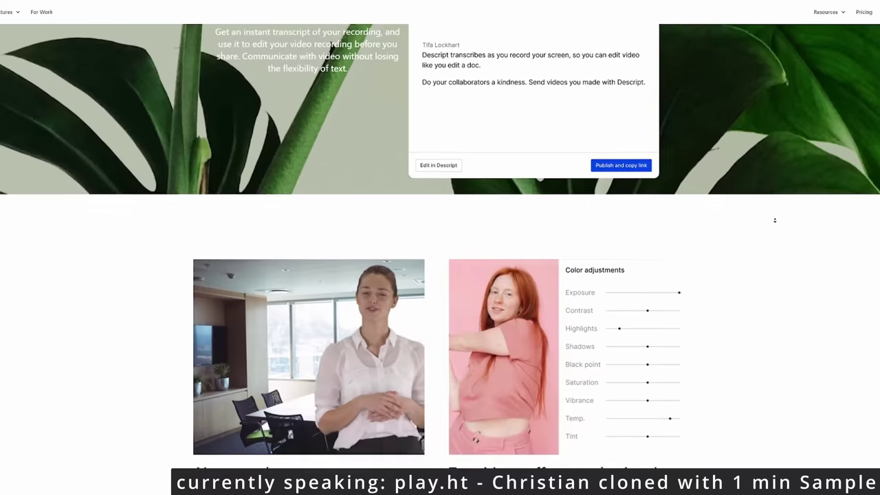
scroll(775, 220, "down", 2)
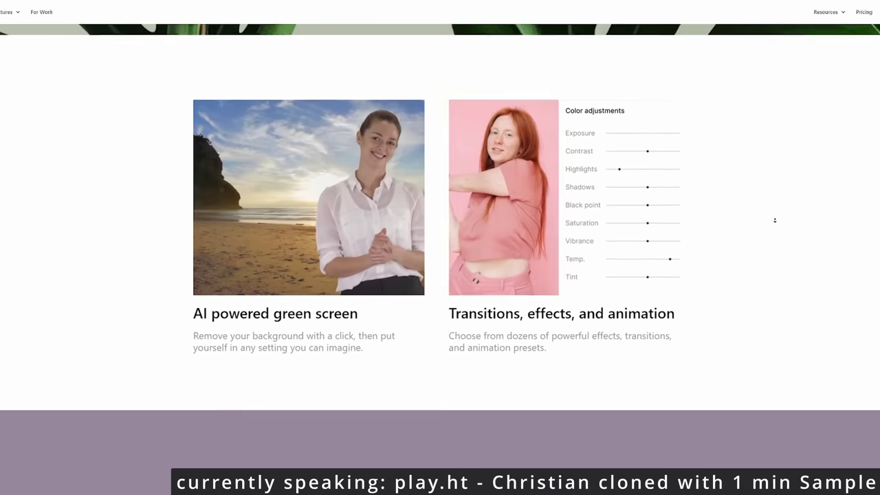
scroll(775, 220, "down", 2)
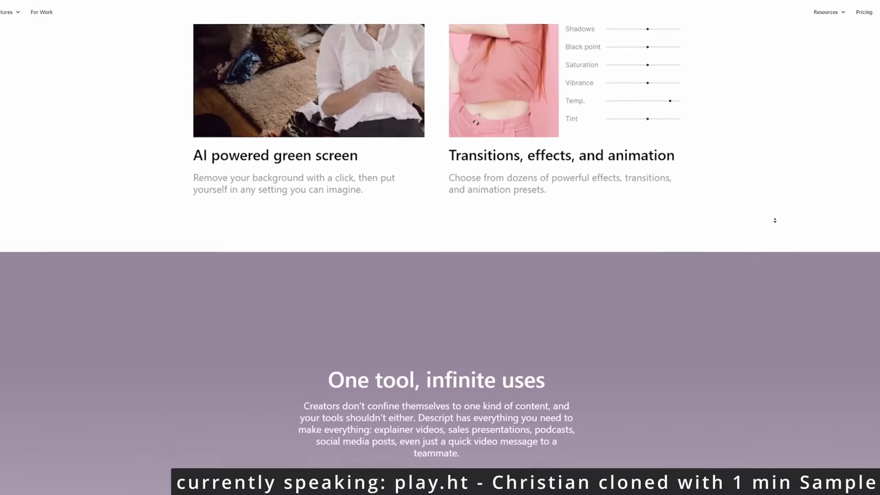
scroll(775, 220, "down", 2)
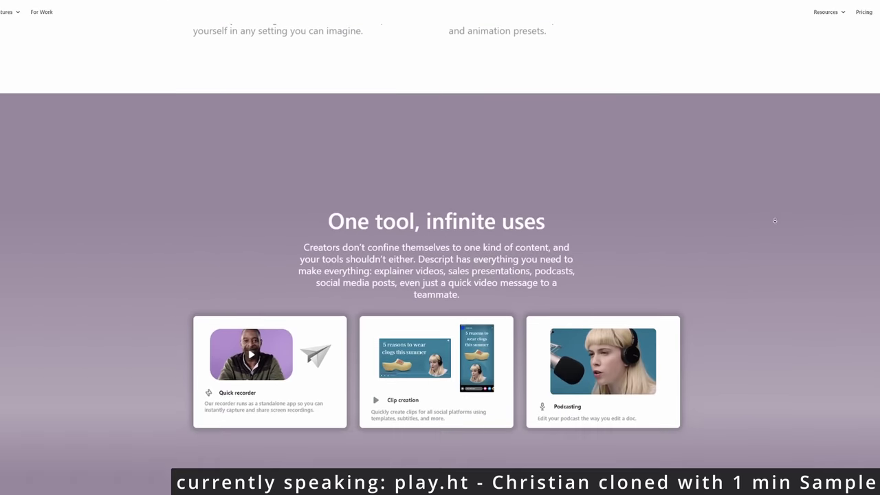
scroll(775, 220, "down", 2)
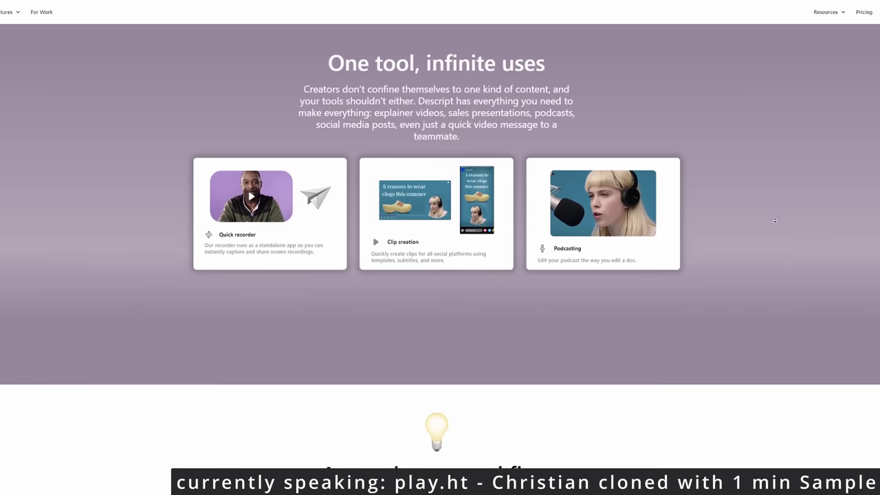
scroll(775, 220, "down", 2)
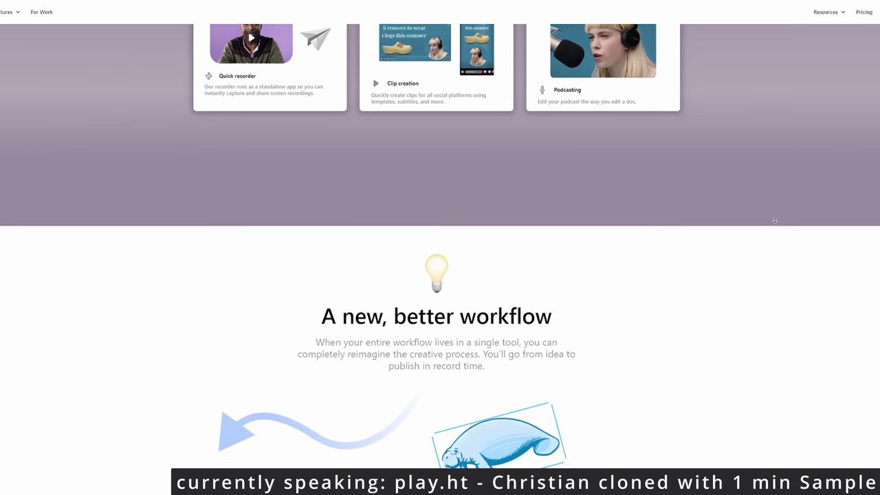
scroll(775, 220, "down", 2)
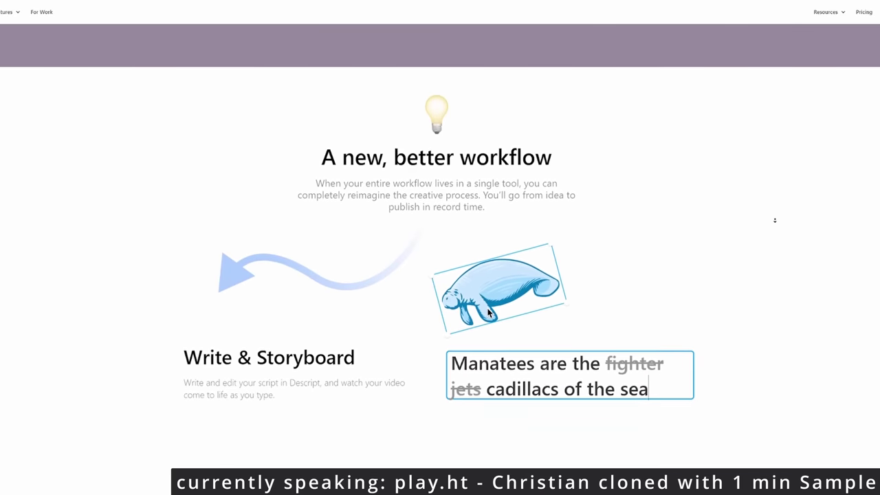
scroll(775, 220, "down", 2)
scroll(775, 220, "down", 2)
scroll(775, 220, "down", 2)
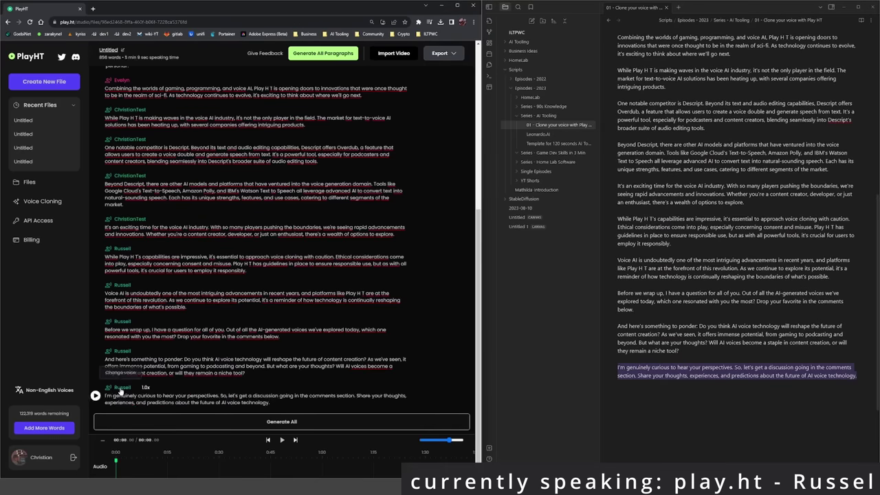
Step: Confirm the last paragraph's voice, then generate audio for the opening Oliver (Narrative) paragraph
left_click(121, 389)
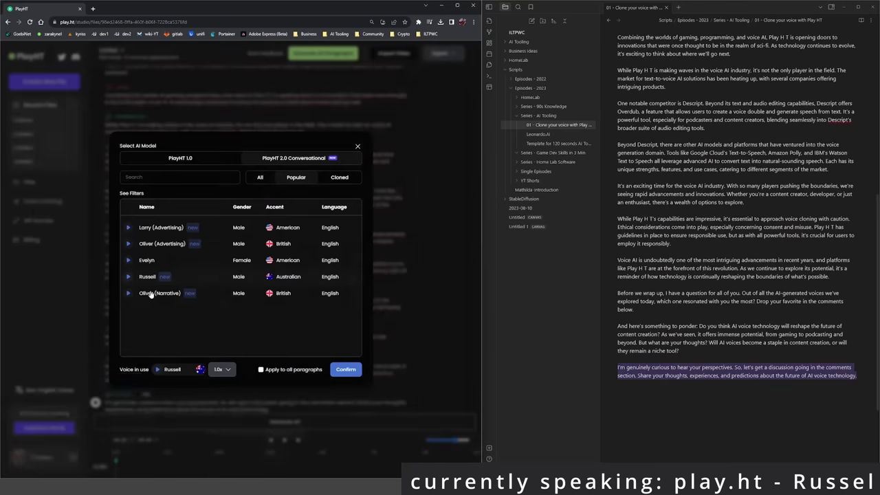
left_click(346, 370)
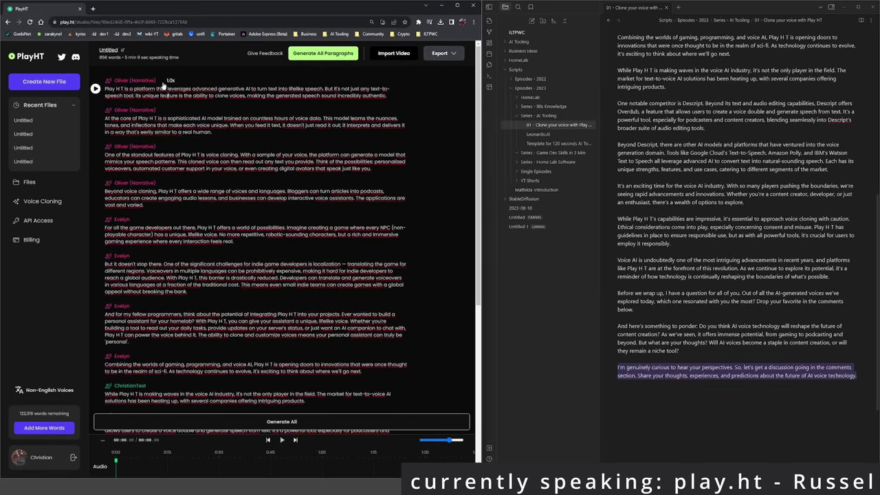
left_click(95, 88)
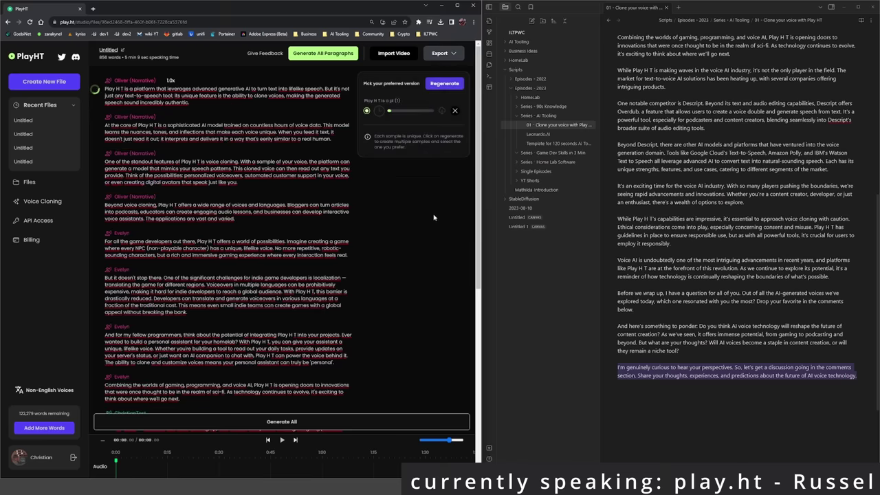